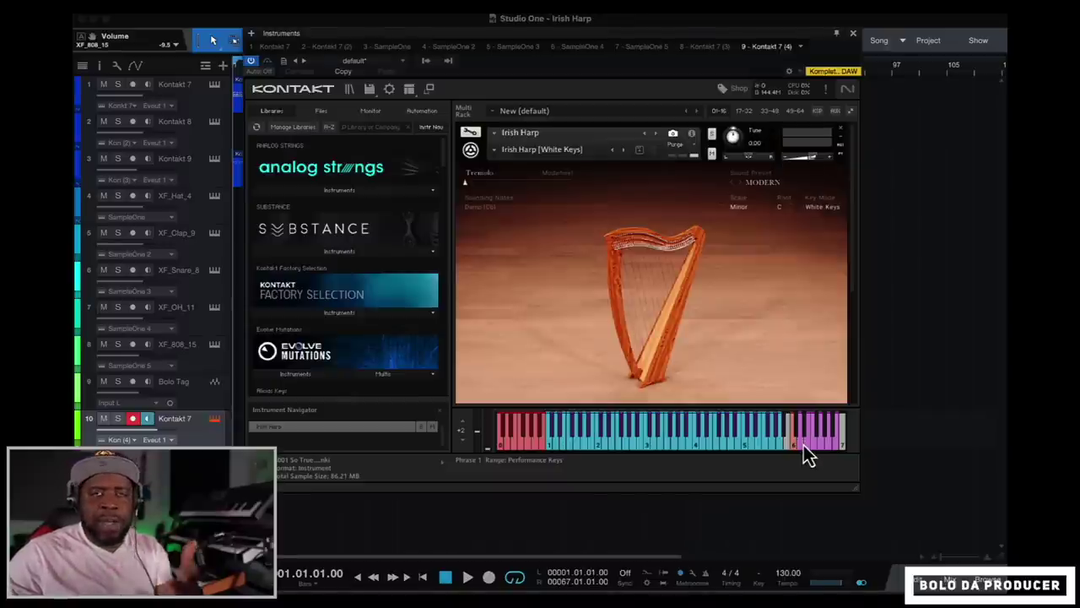
Step: Audition several of the Irish Harp's phrase performance keys at the upper end of the on-screen keyboard
left_click(799, 444)
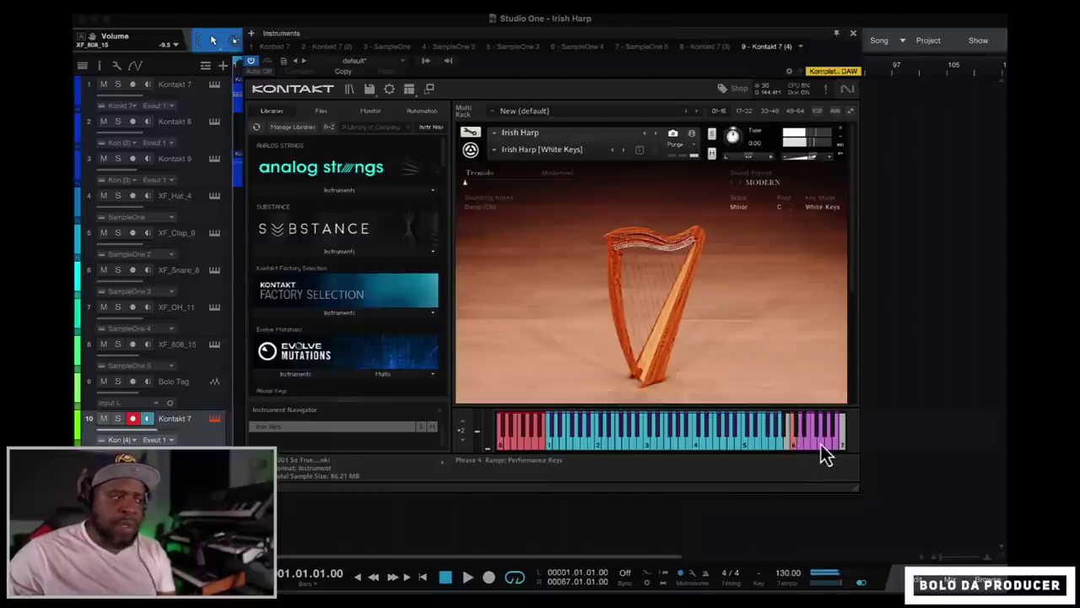
left_click(815, 445)
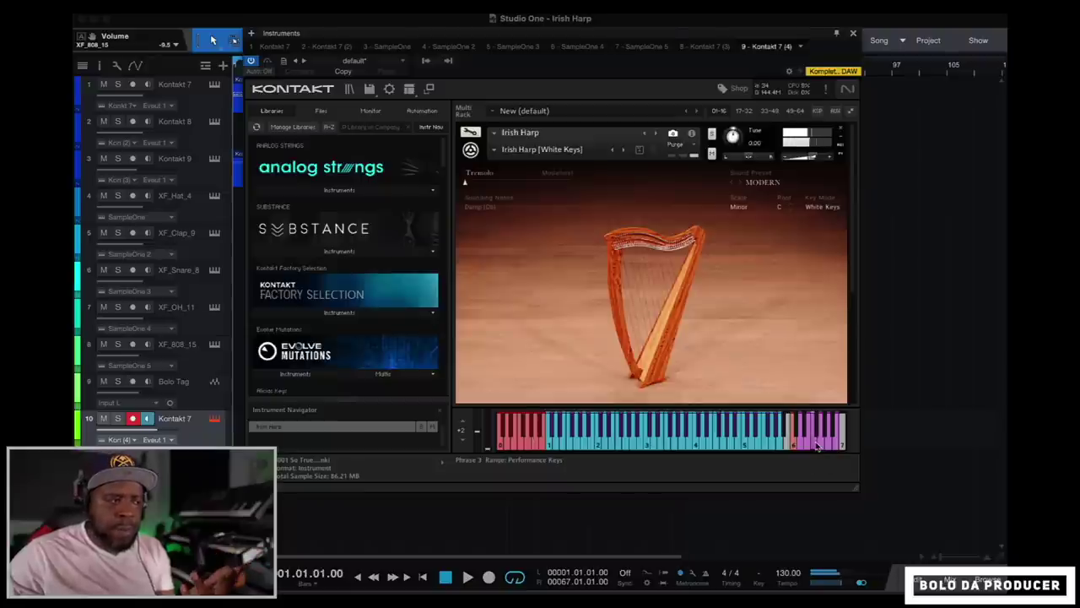
left_click(819, 444)
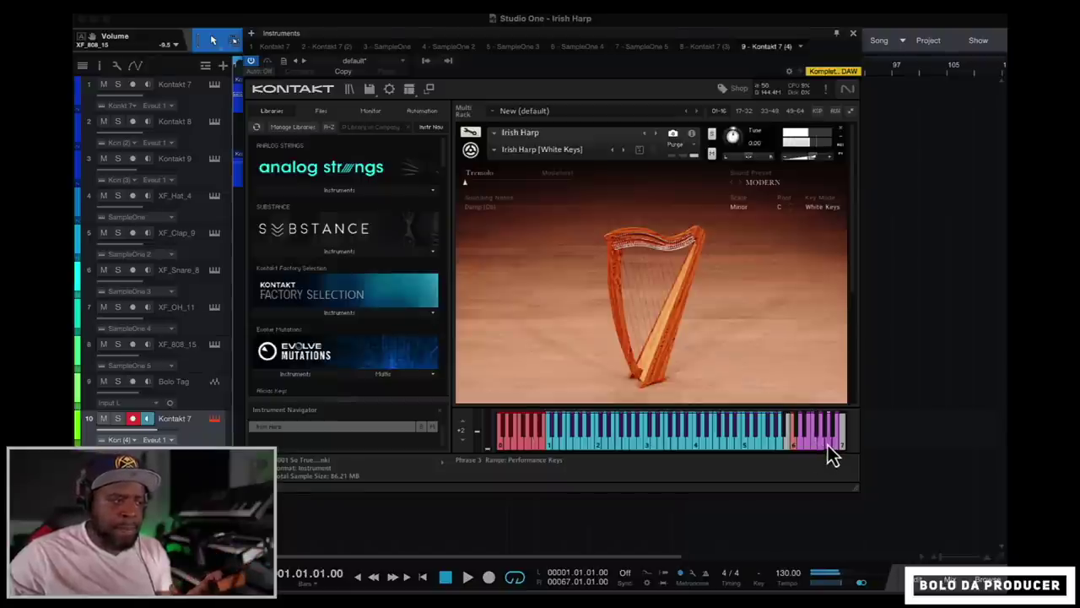
left_click(827, 445)
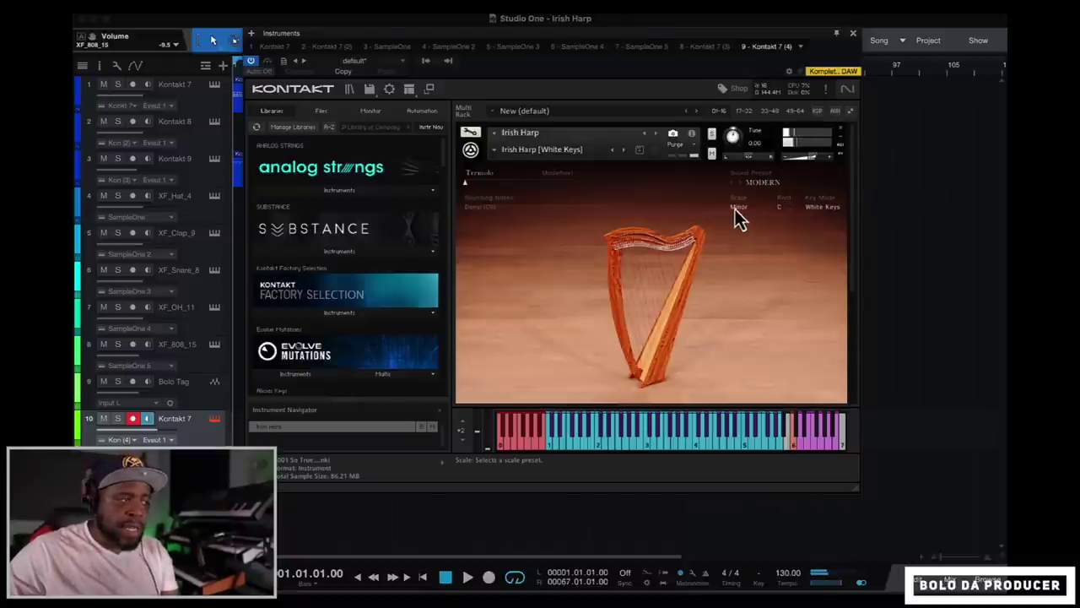
Step: Try the Dorian scale for the Irish Harp and switch the scale to Major
left_click(738, 211)
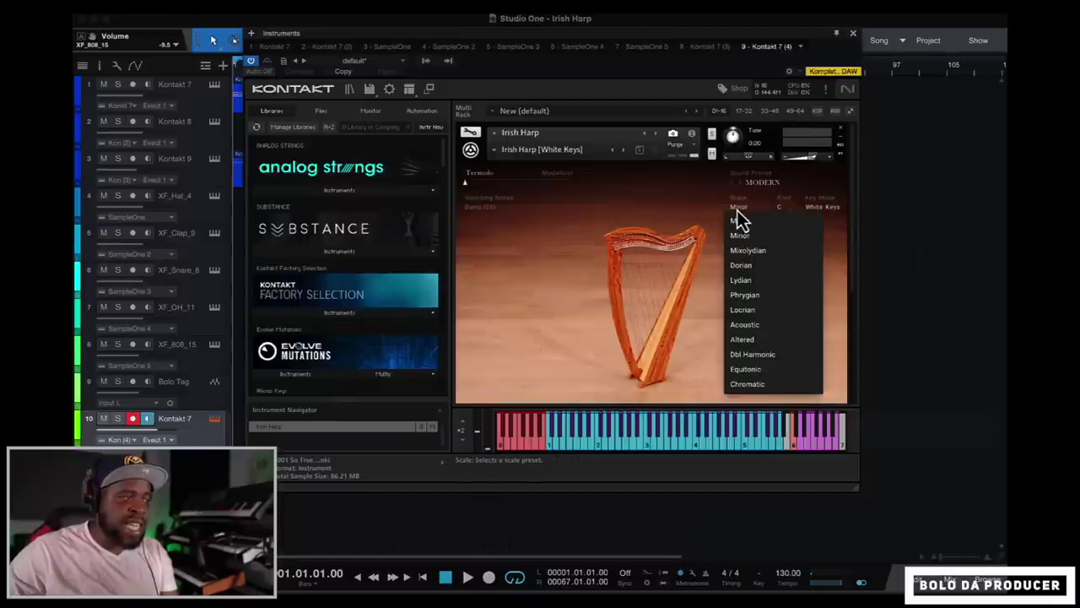
left_click(739, 266)
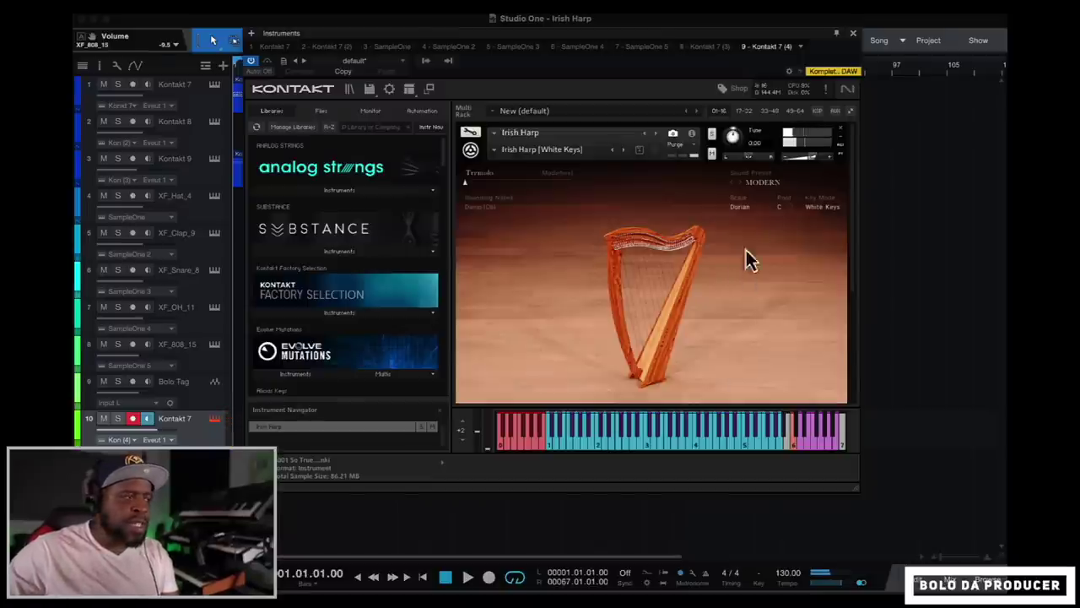
left_click(742, 215)
left_click(742, 225)
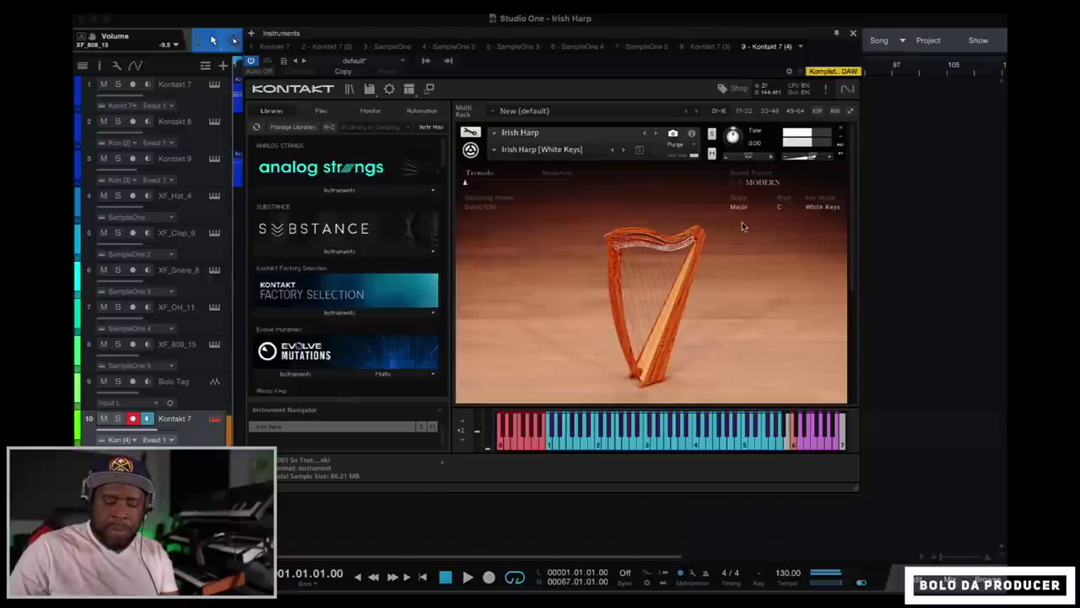
Step: Set the Irish Harp's root note to E♭ and its scale to Minor
left_click(783, 209)
left_click(765, 269)
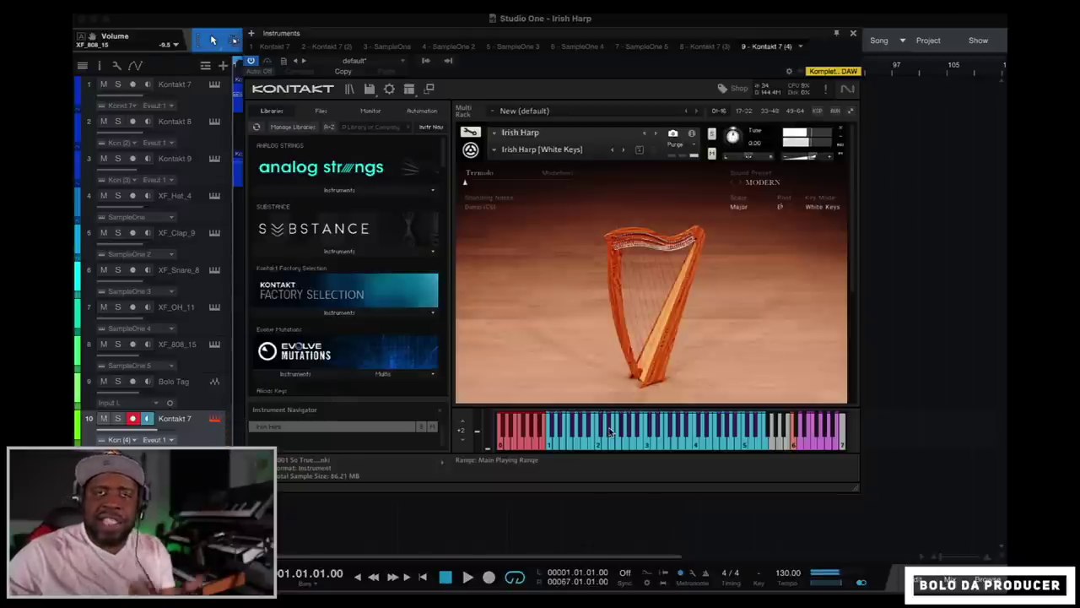
left_click(739, 217)
left_click(740, 234)
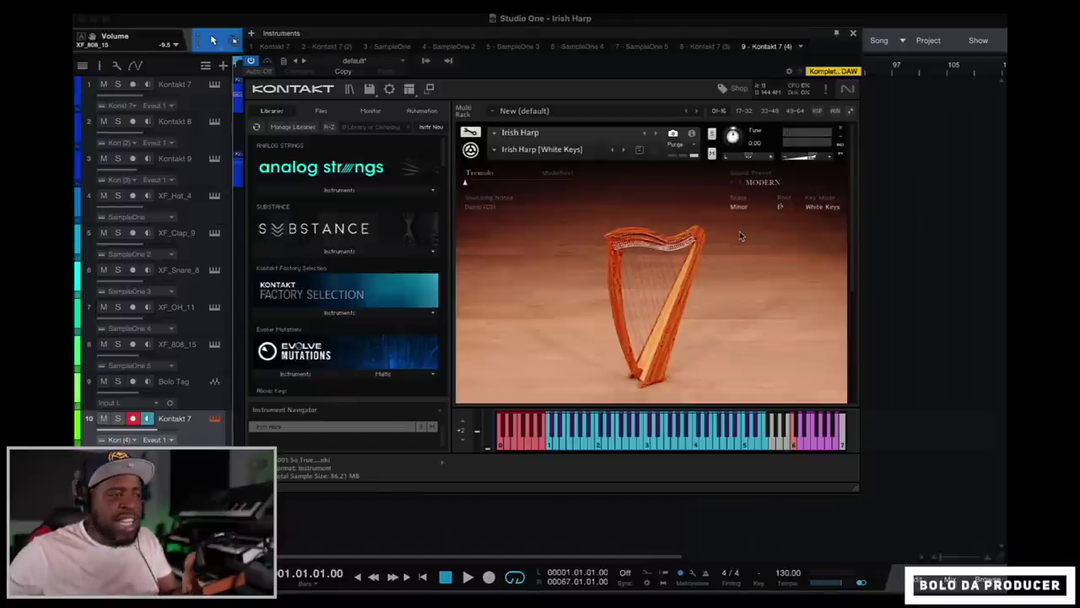
Step: Try the Extended and Guide key modes on the Irish Harp and switch the key mode to Scale
left_click(829, 209)
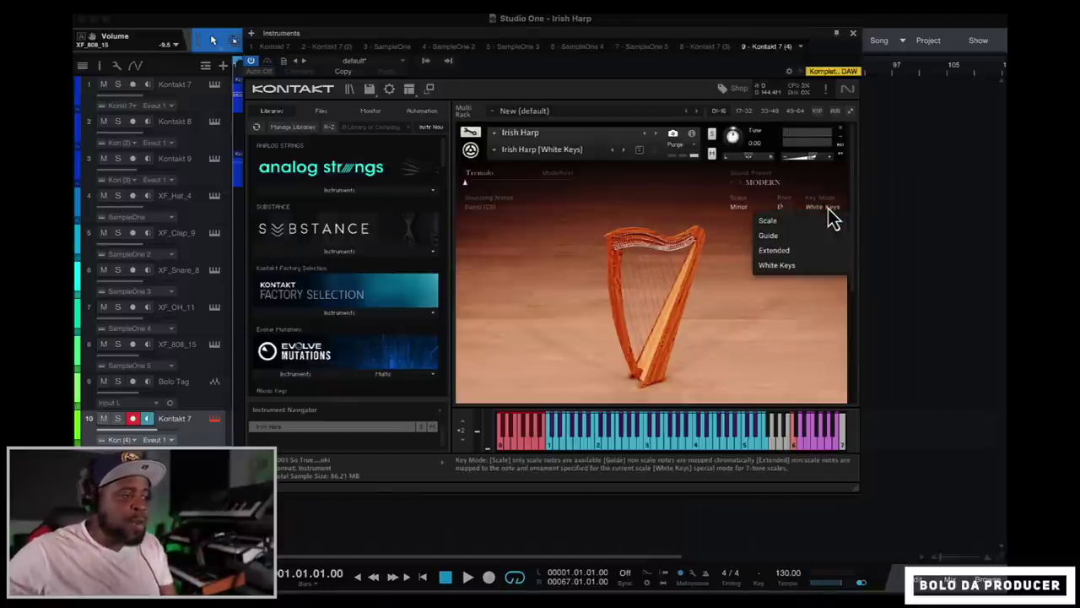
left_click(789, 248)
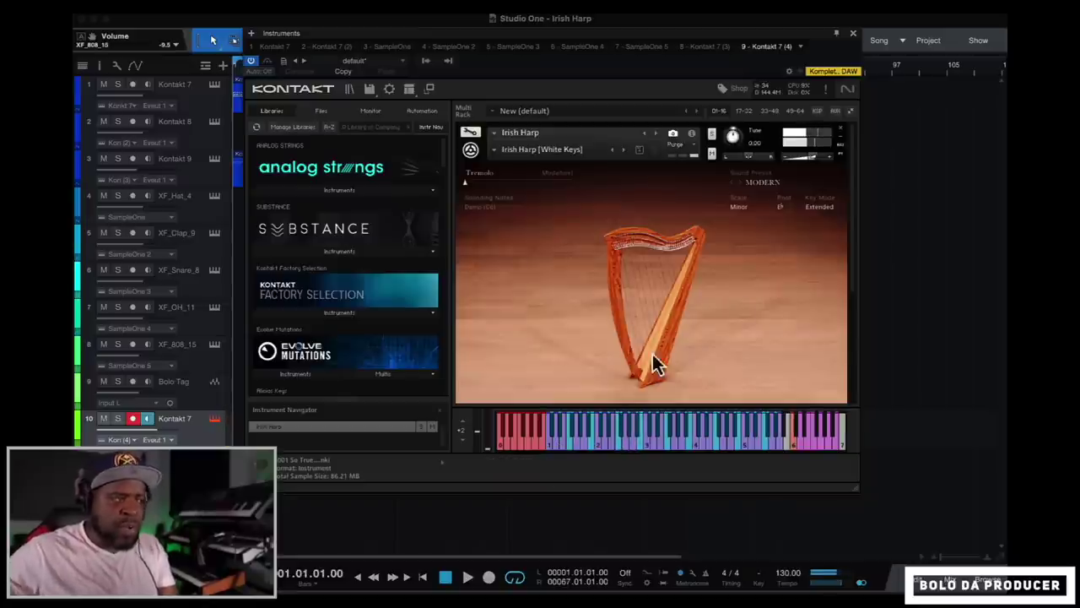
left_click(816, 208)
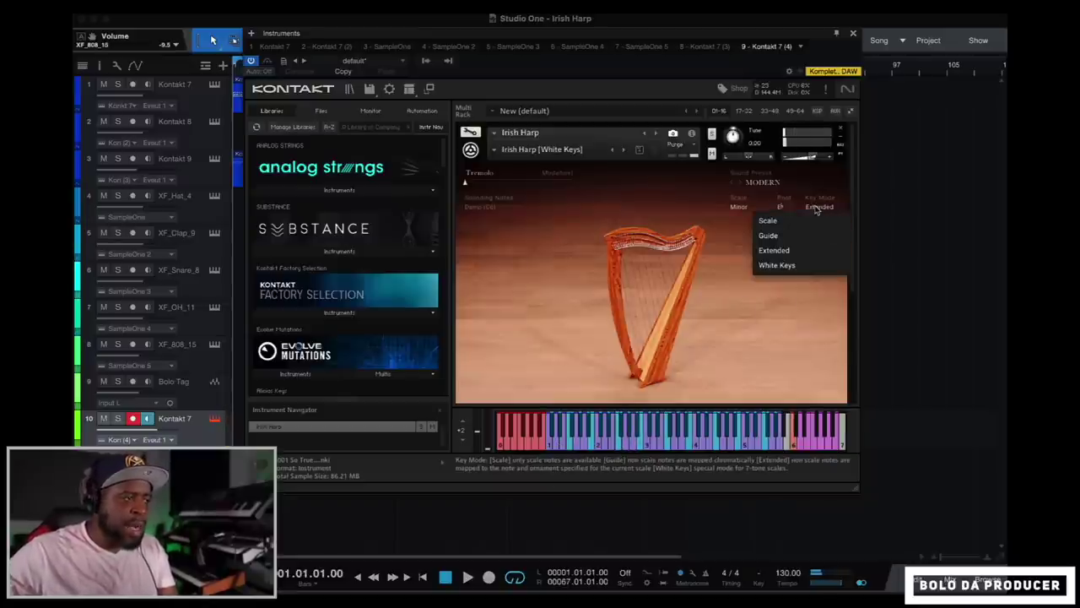
left_click(781, 236)
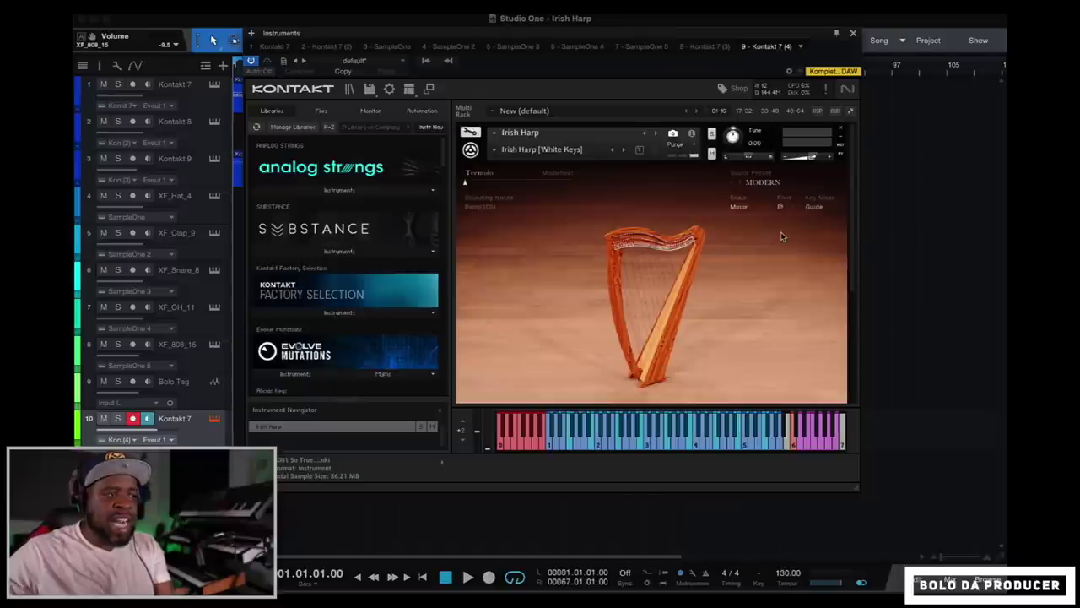
left_click(815, 209)
left_click(805, 223)
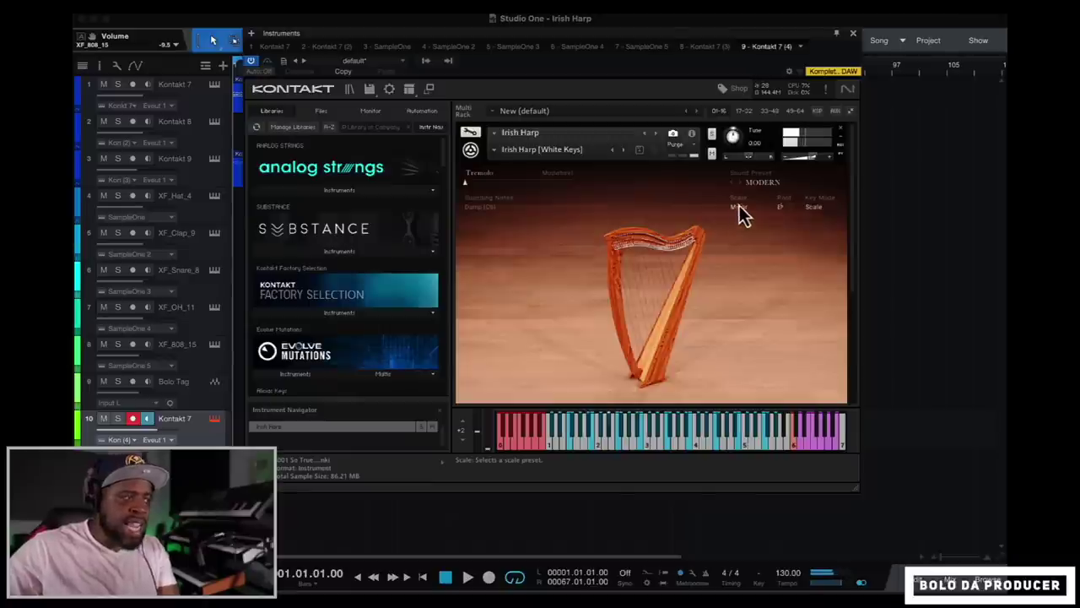
Step: Lower the Irish Harp's root note in semitone steps to C
left_click(789, 211)
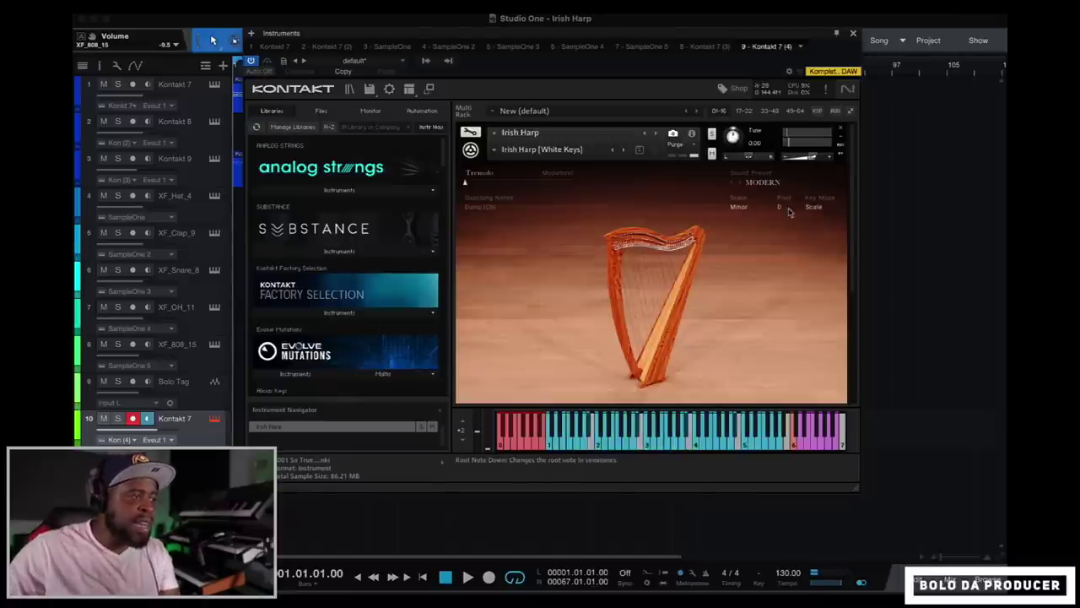
left_click(789, 212)
left_click(790, 211)
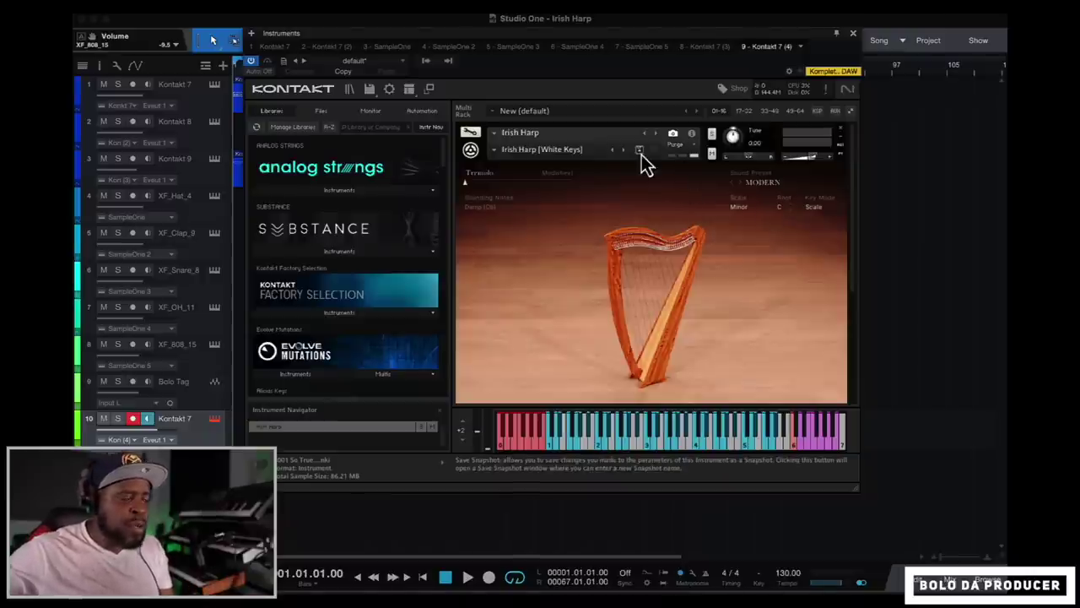
Step: Audition the AMBIENT, RELAXED, VINTAGE and MONO sound presets and return the harp to MODERN
left_click(768, 191)
left_click(764, 253)
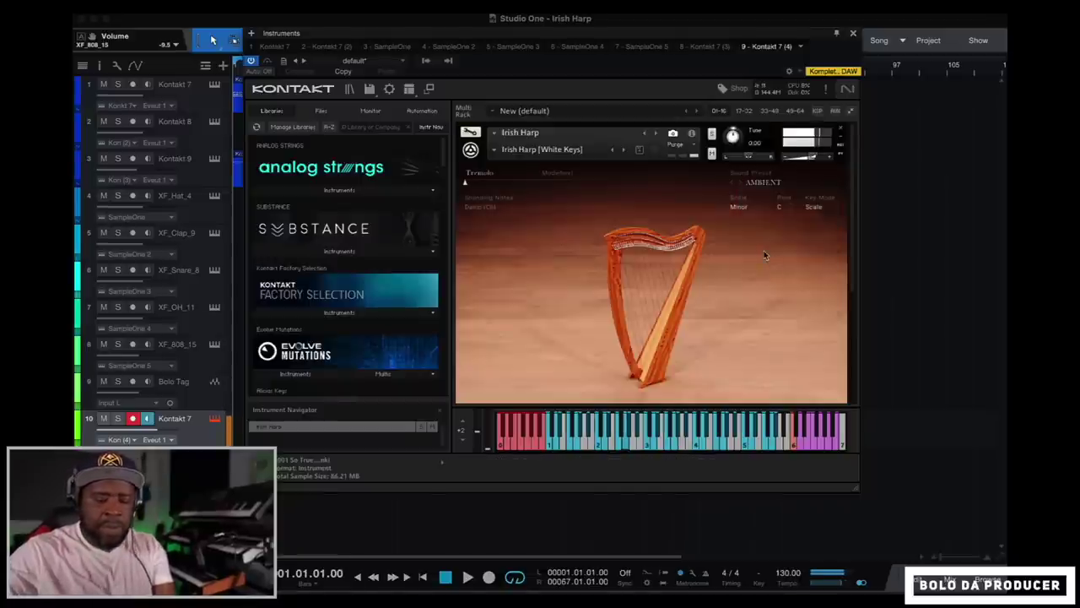
left_click(765, 188)
left_click(767, 284)
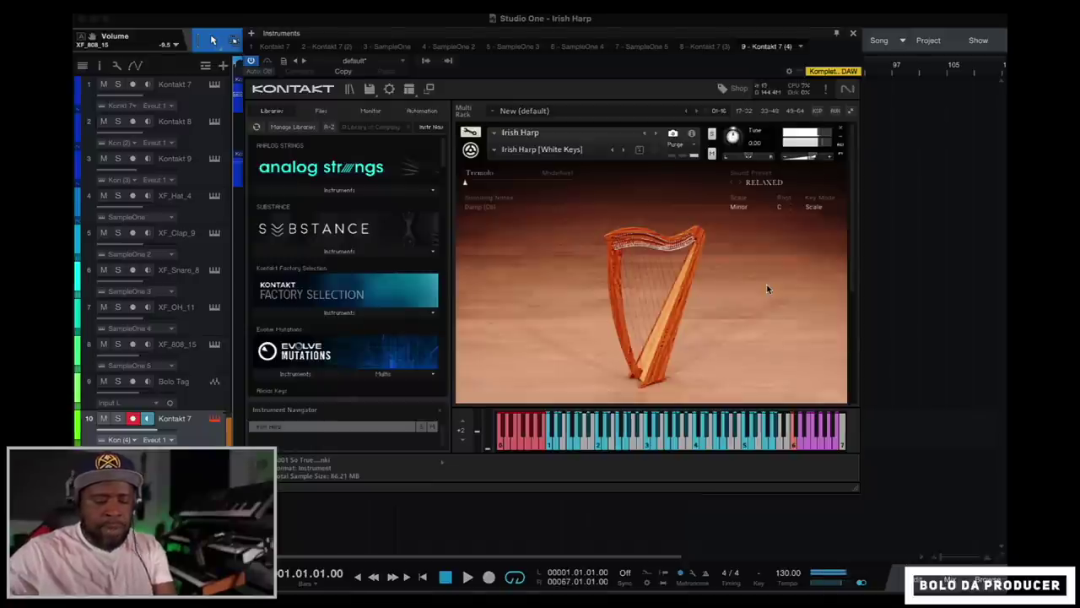
left_click(767, 182)
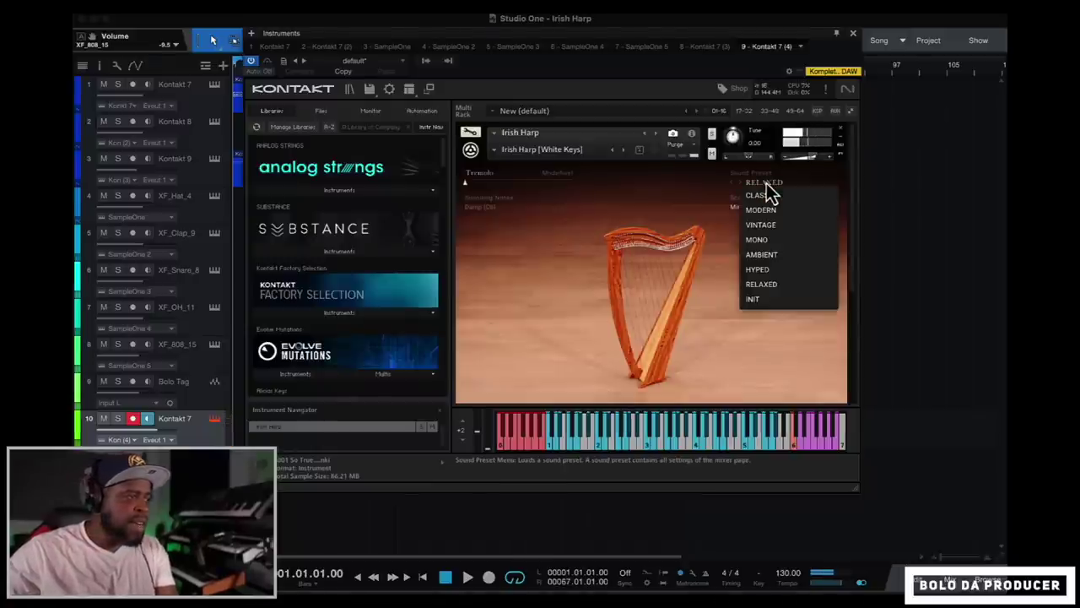
left_click(766, 225)
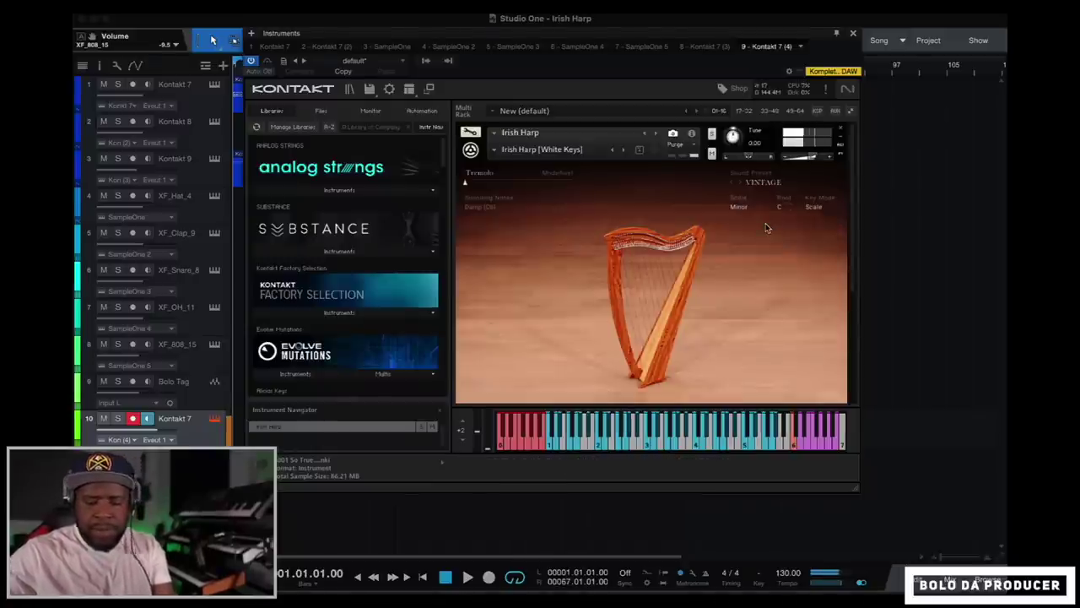
left_click(767, 183)
left_click(764, 243)
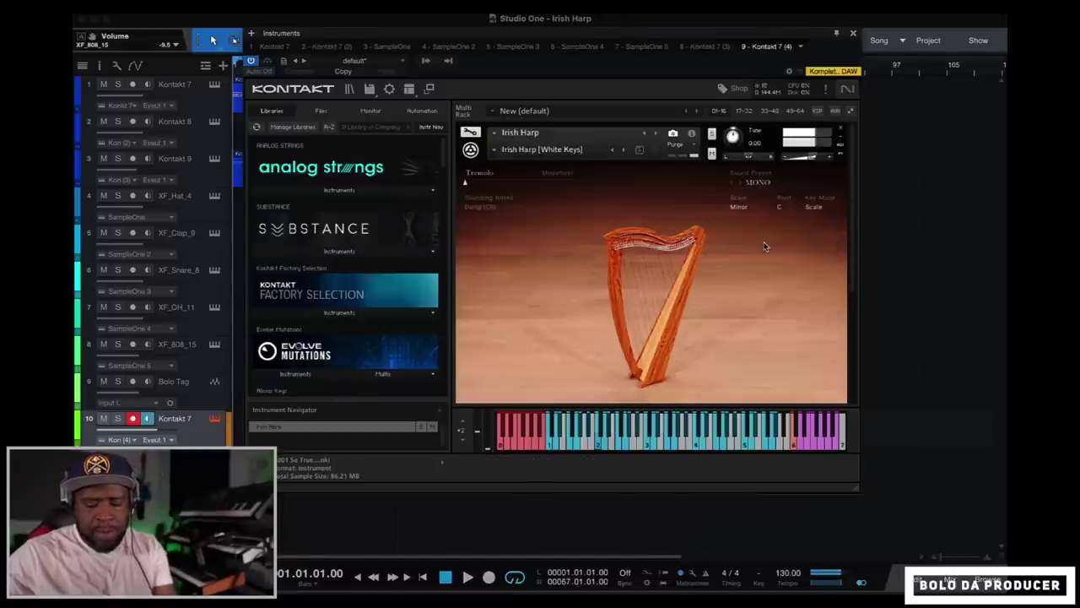
left_click(761, 184)
left_click(758, 211)
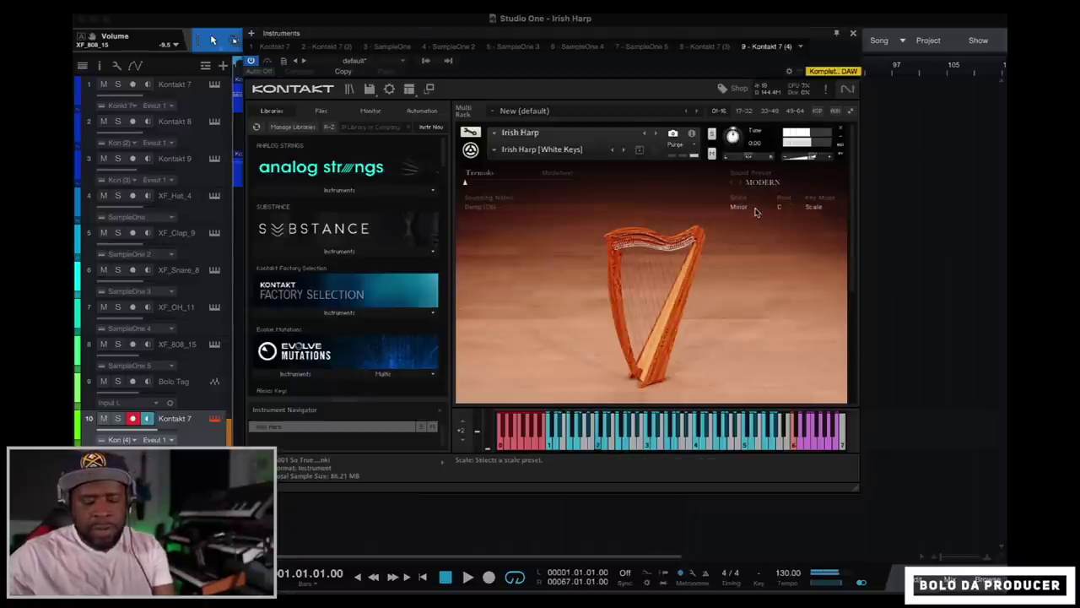
Step: Preview the April Rain and Oillipheists Jig snapshots and reload the Irish Harp [White Keys] snapshot
left_click(625, 151)
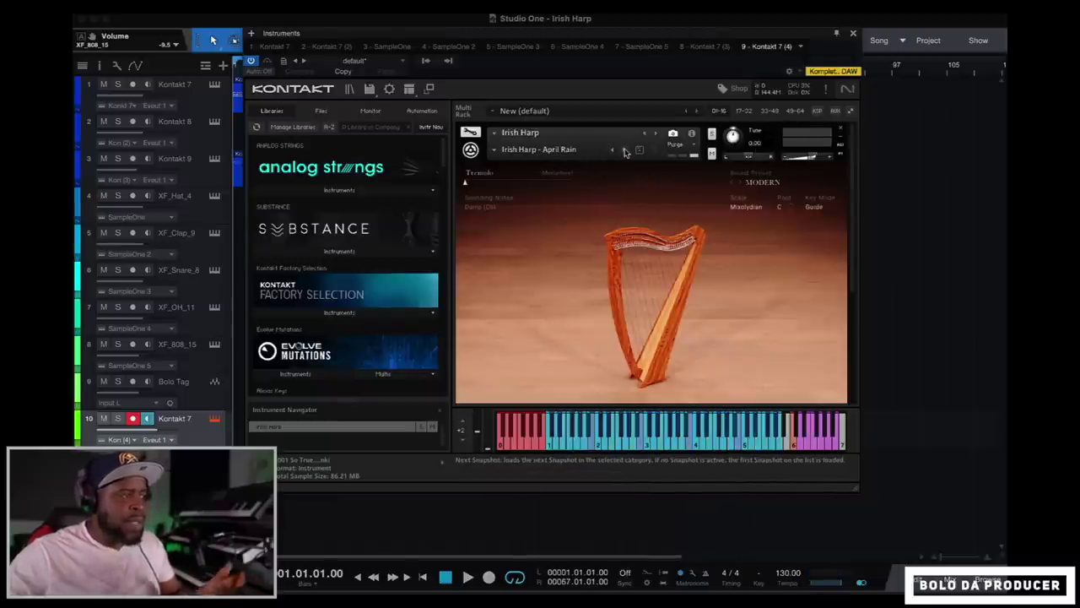
left_click(625, 151)
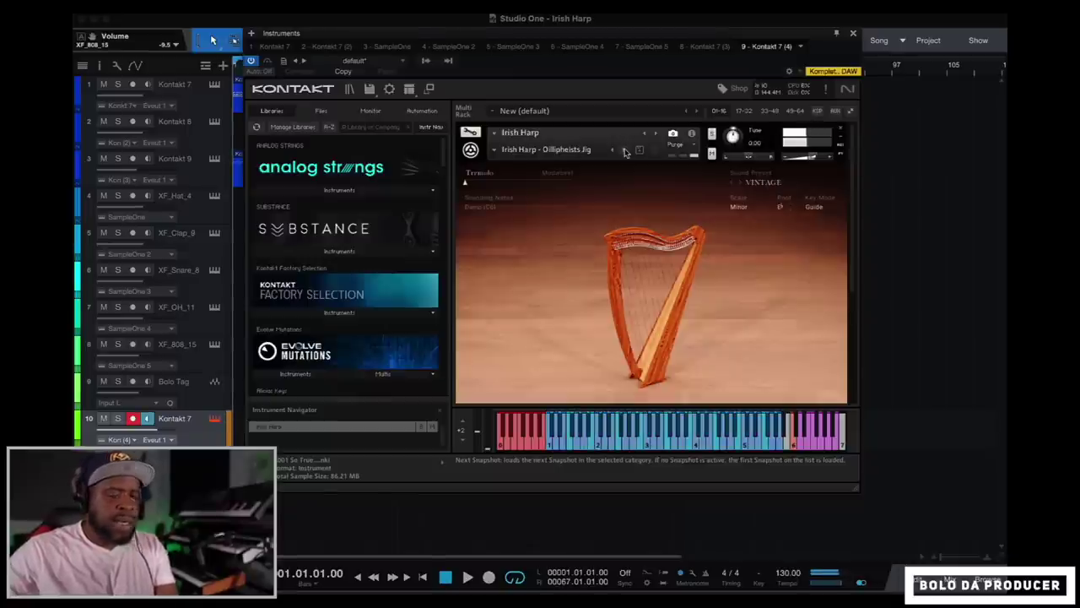
left_click(574, 150)
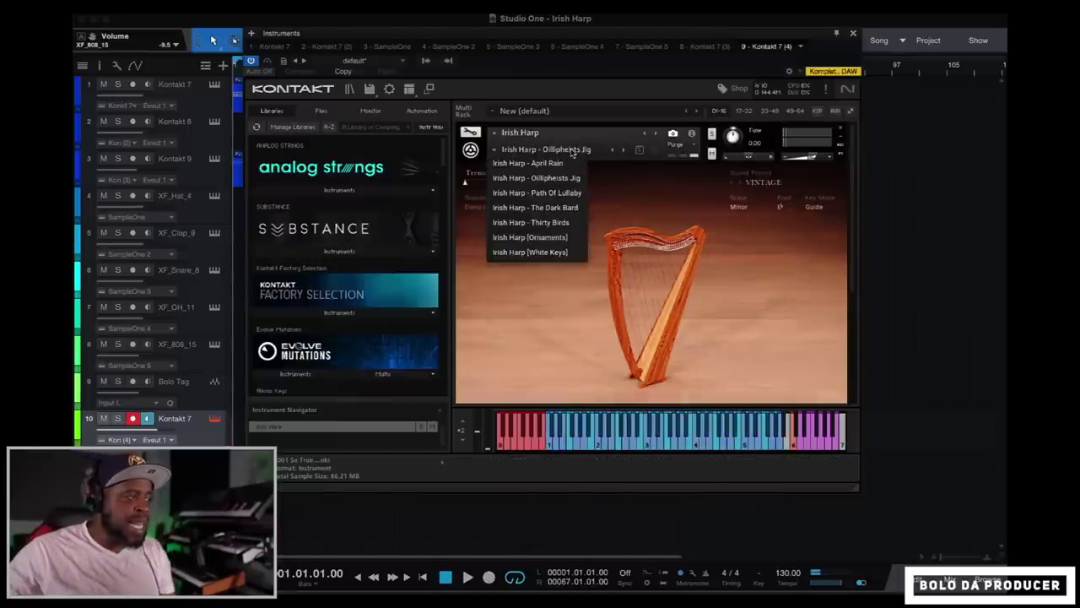
left_click(559, 252)
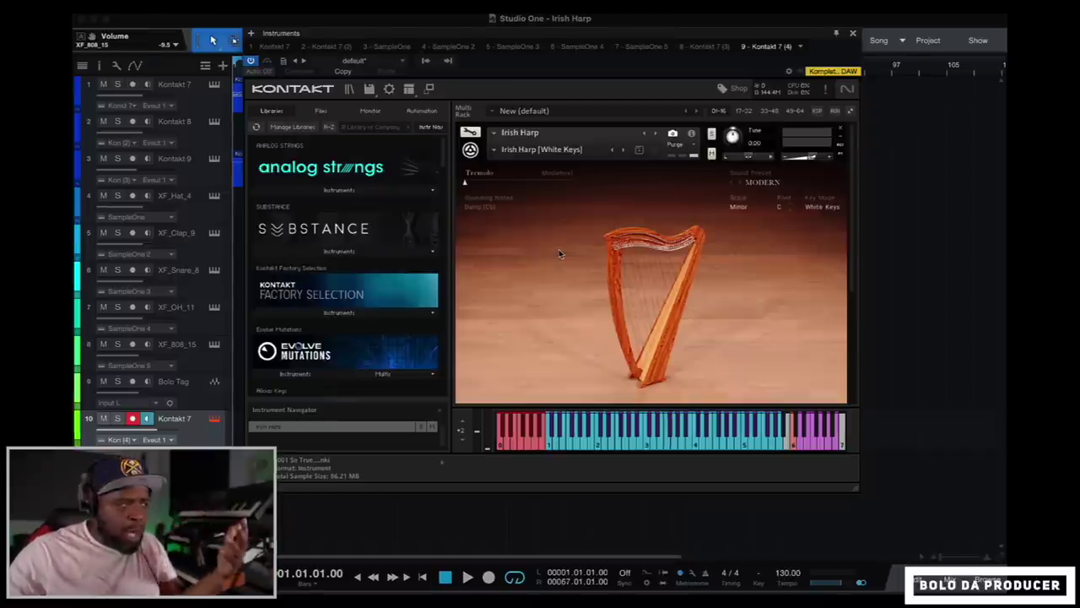
Step: Close the instrument window and play track 1, Kontakt 7, solo from the start of the song
key("super+w")
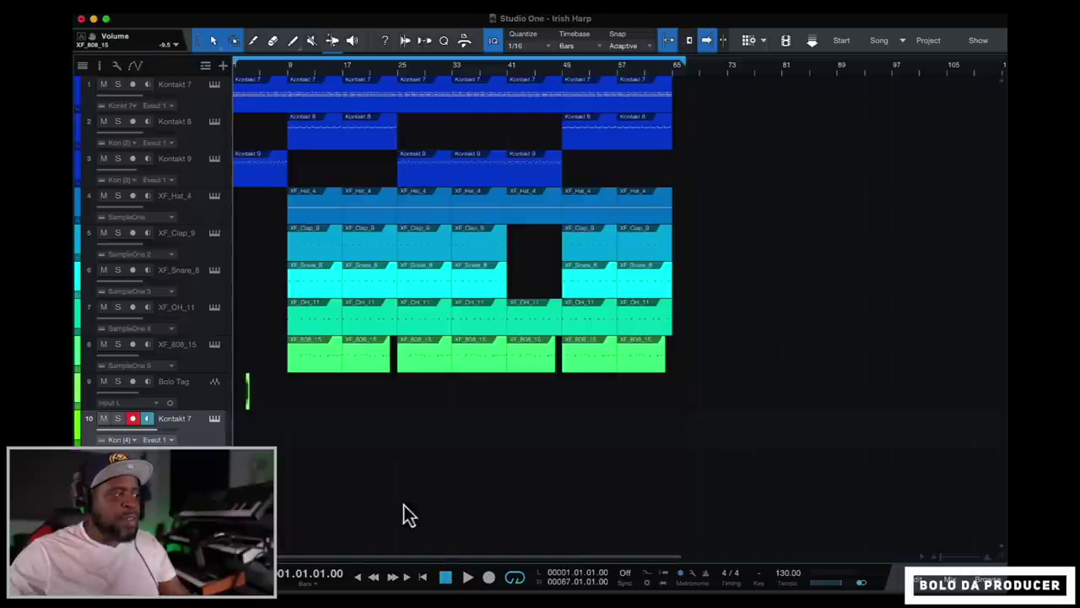
left_click(118, 85)
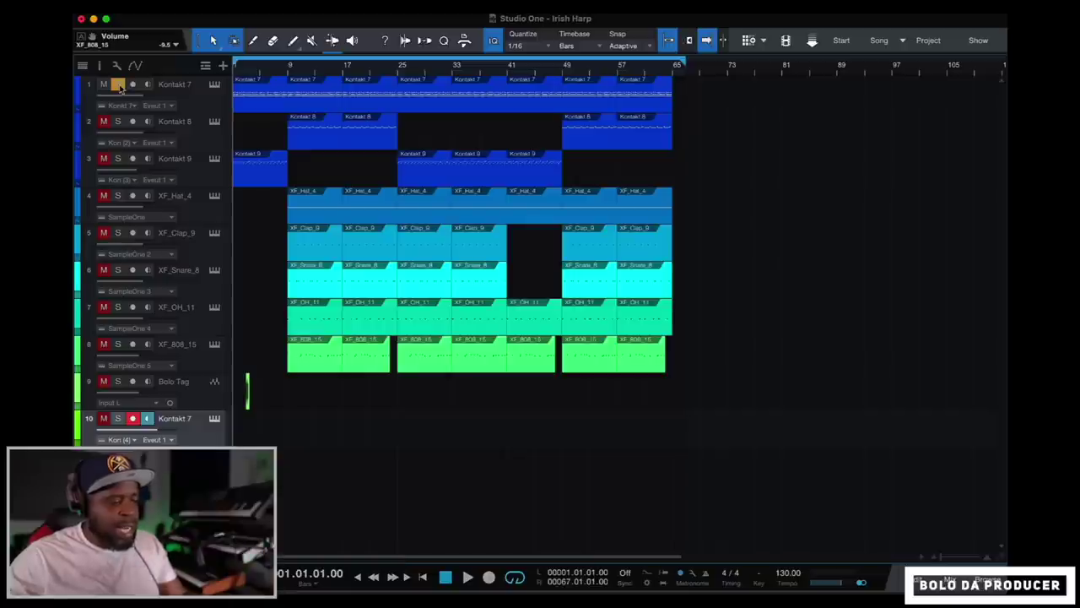
key("space")
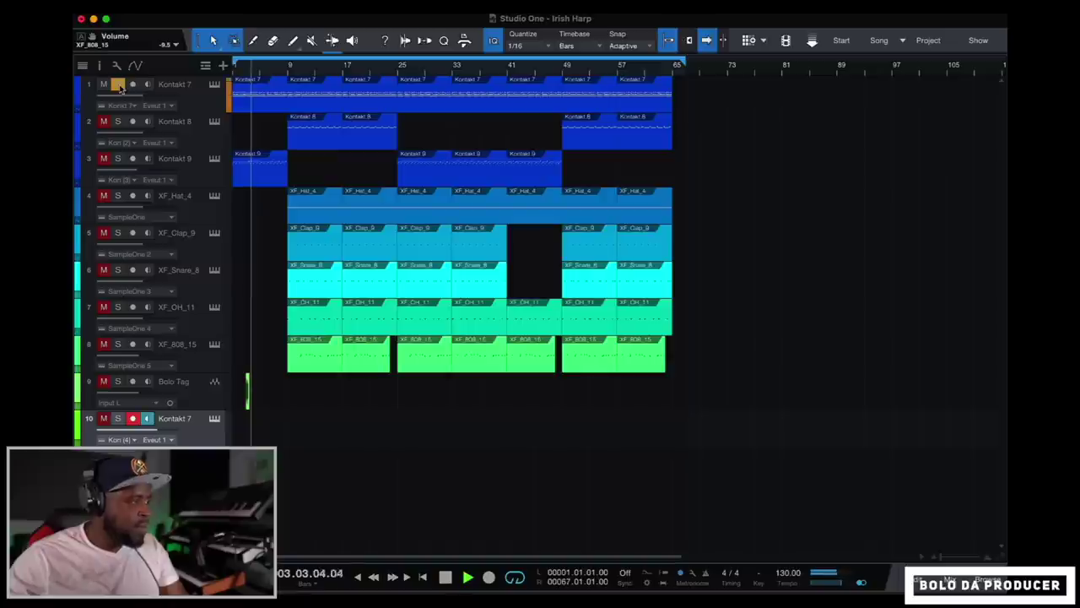
key("space")
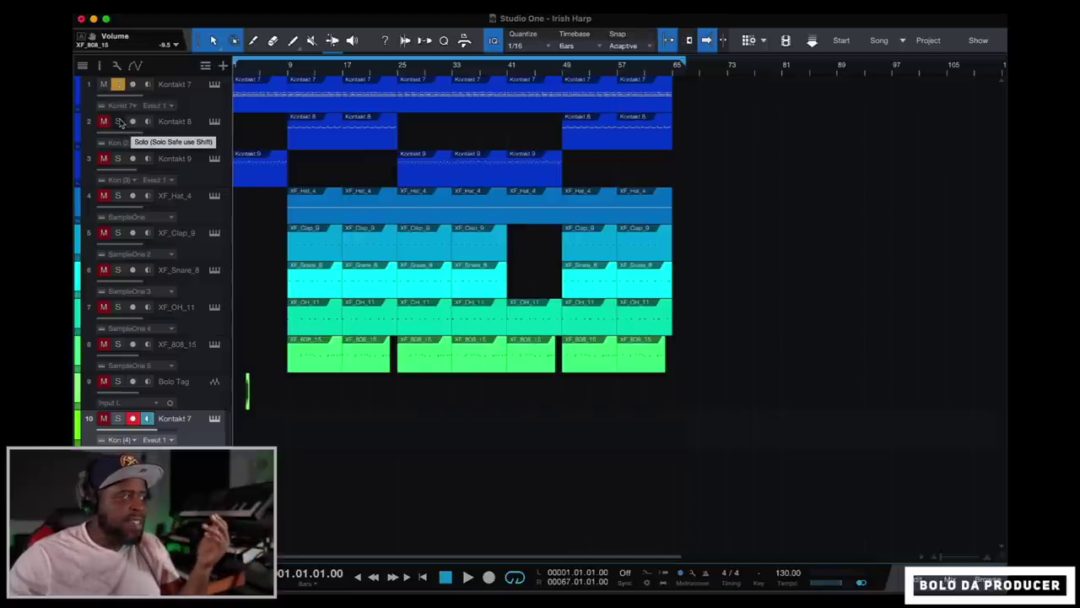
Step: Solo track 2, Kontakt 8, as well and play both soloed tracks from bar 9
left_click(119, 121)
left_click(288, 70)
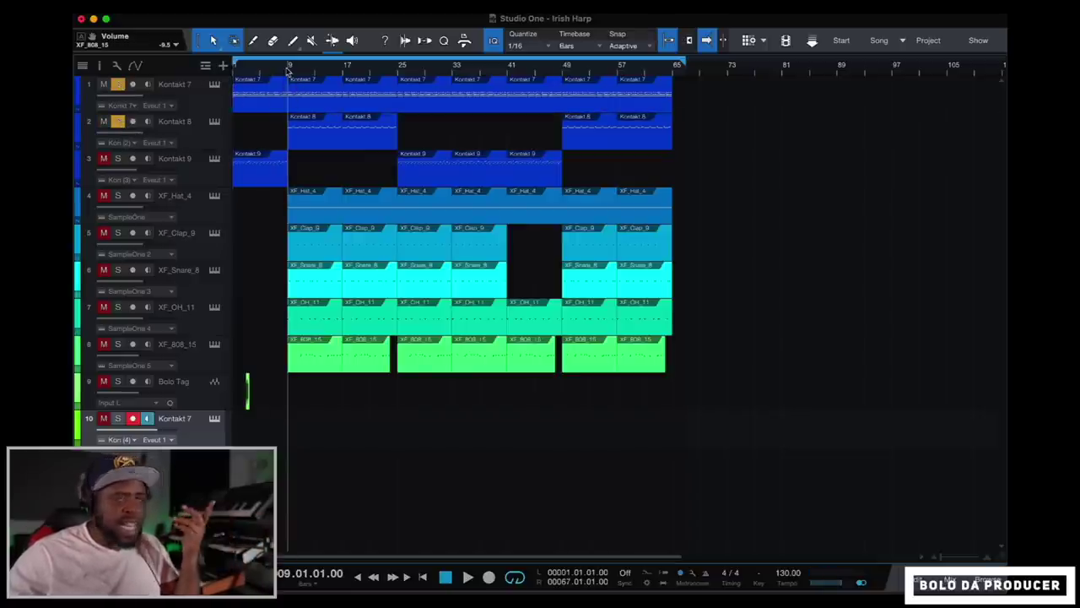
key("space")
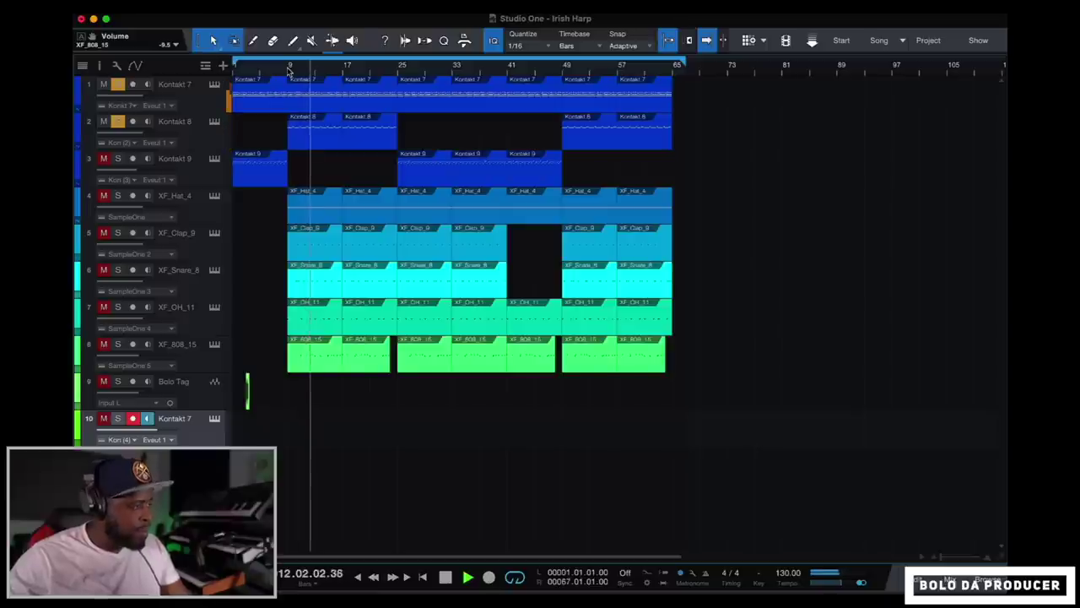
key("space")
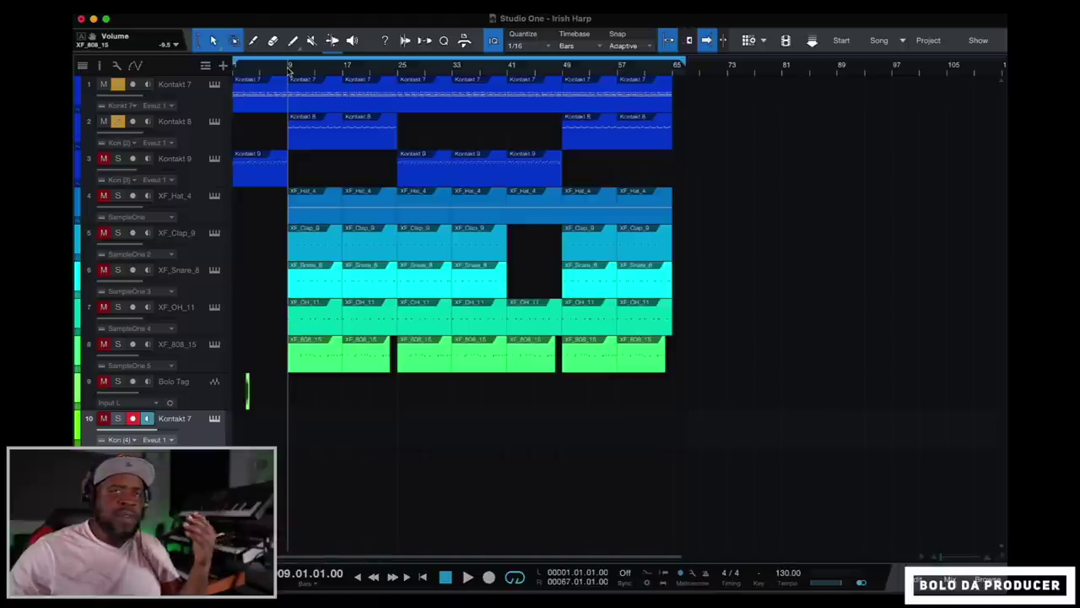
Step: Solo track 3, Kontakt 9, as well, play the arrangement from bar 25 and stop the playback
left_click(104, 160)
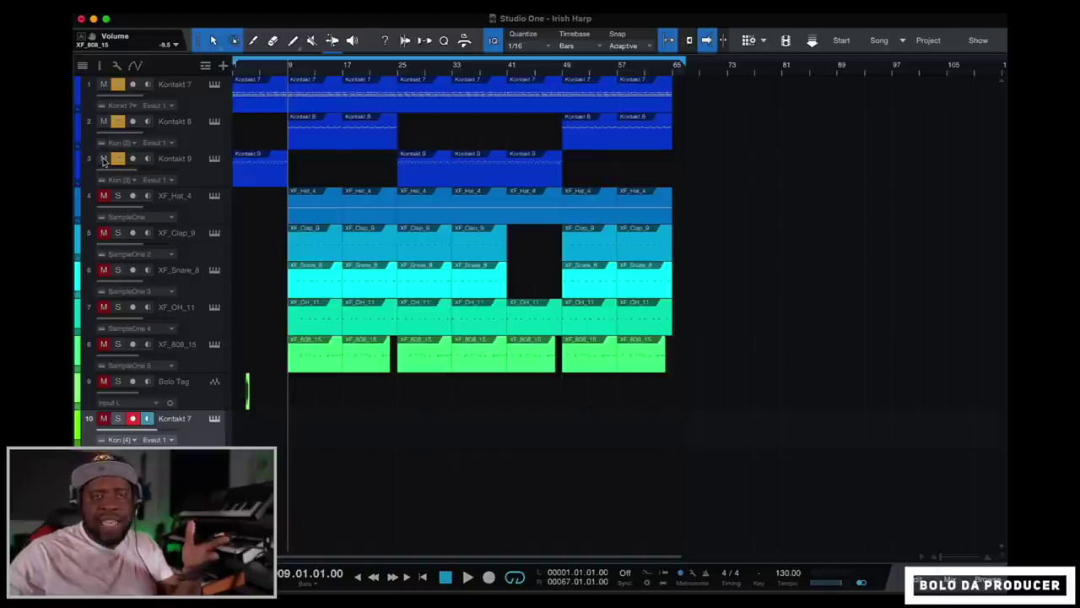
left_click(398, 74)
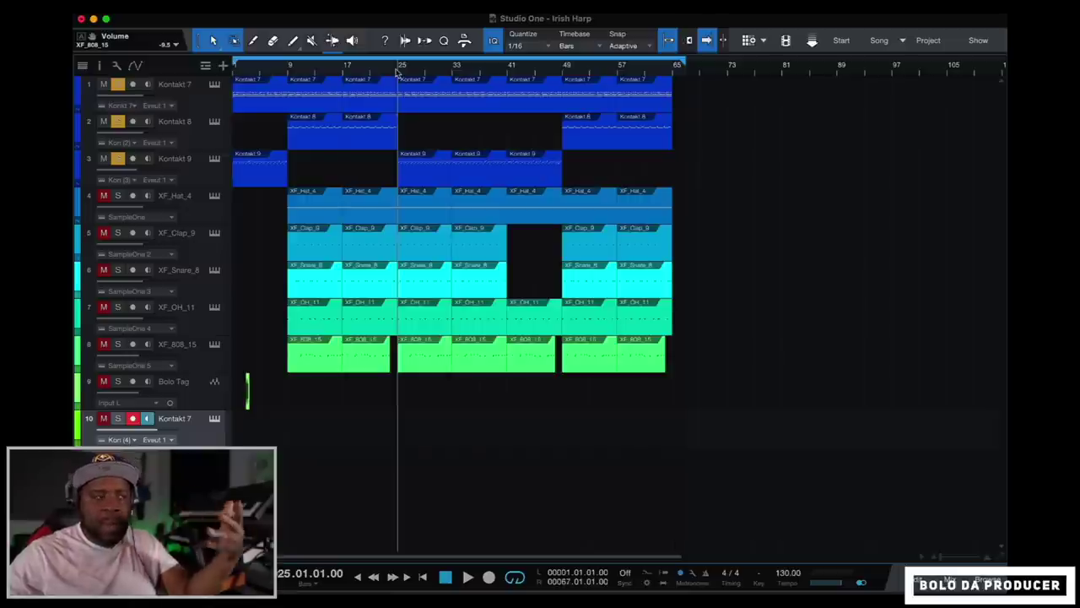
key("space")
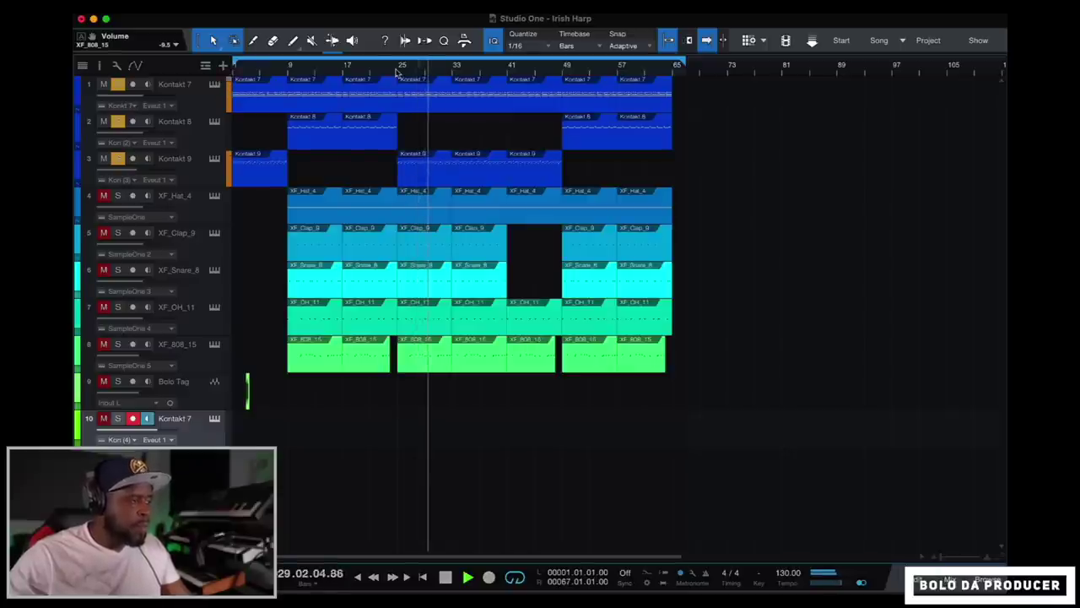
key("space")
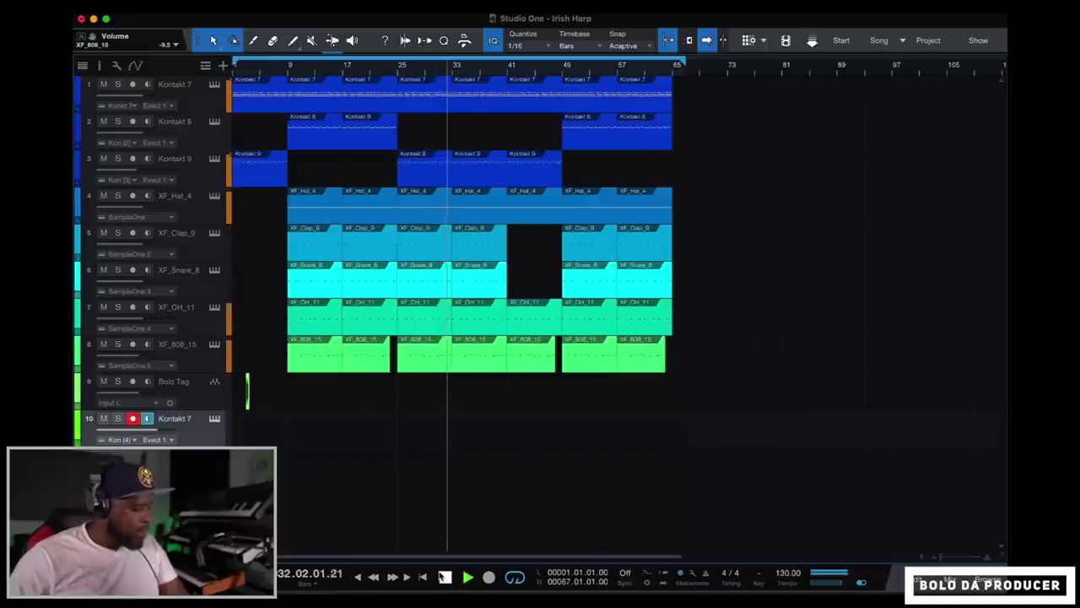
left_click(445, 576)
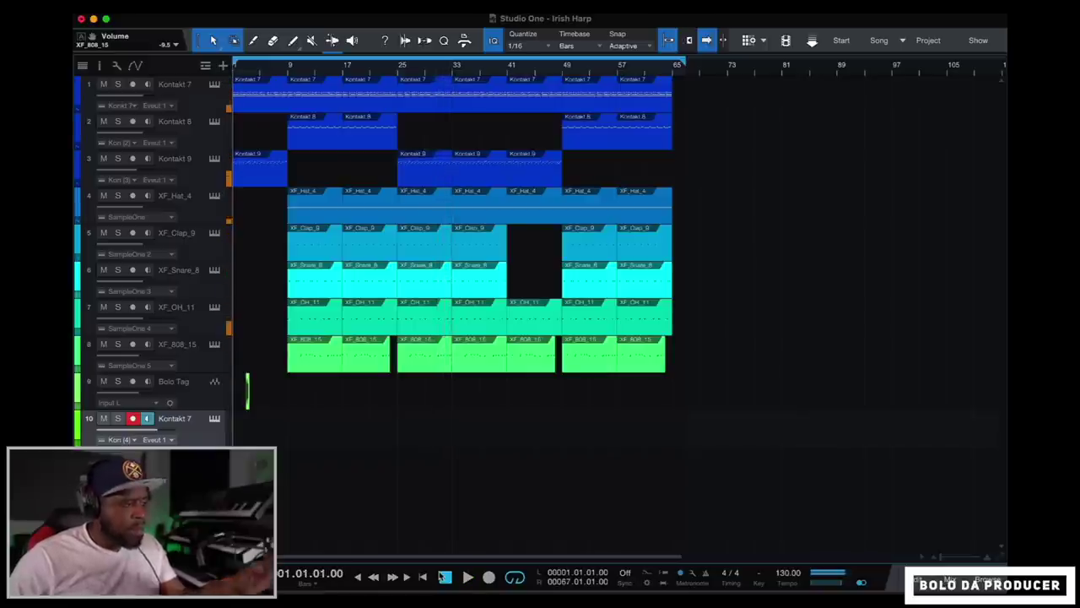